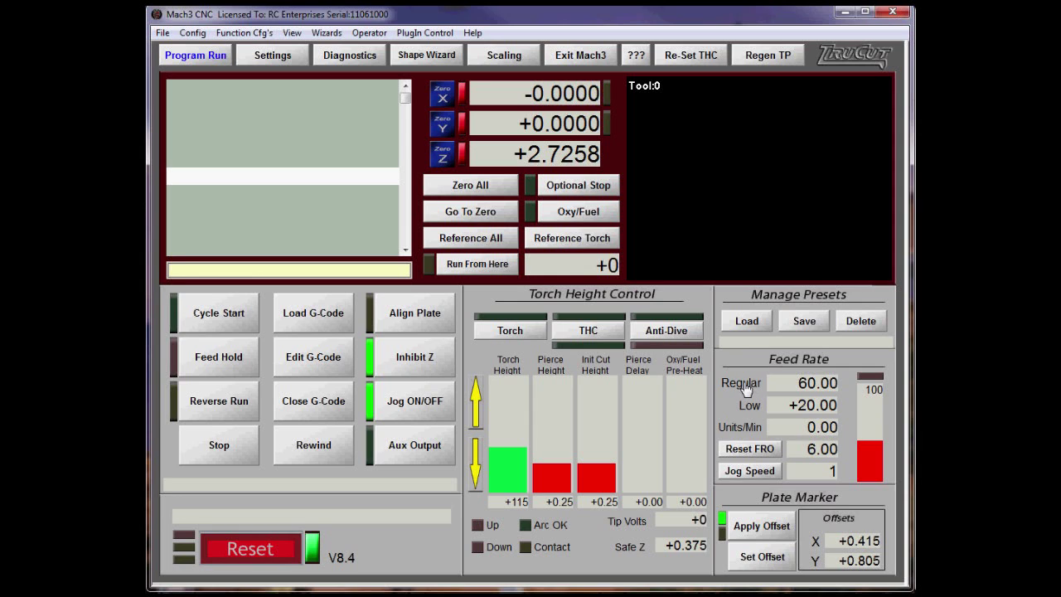
# Step: Enter 140 as the Regular feed rate and 30 as the Low feed rate in Mach3
pyautogui.click(814, 387)
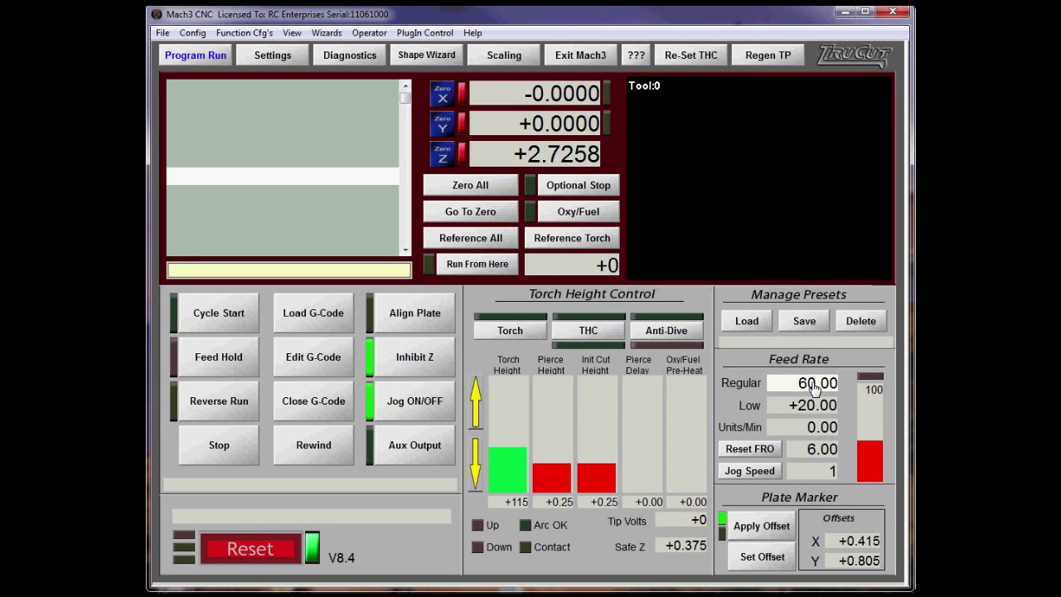
pyautogui.click(814, 383)
pyautogui.write('140')
pyautogui.press('Return')
pyautogui.click(821, 405)
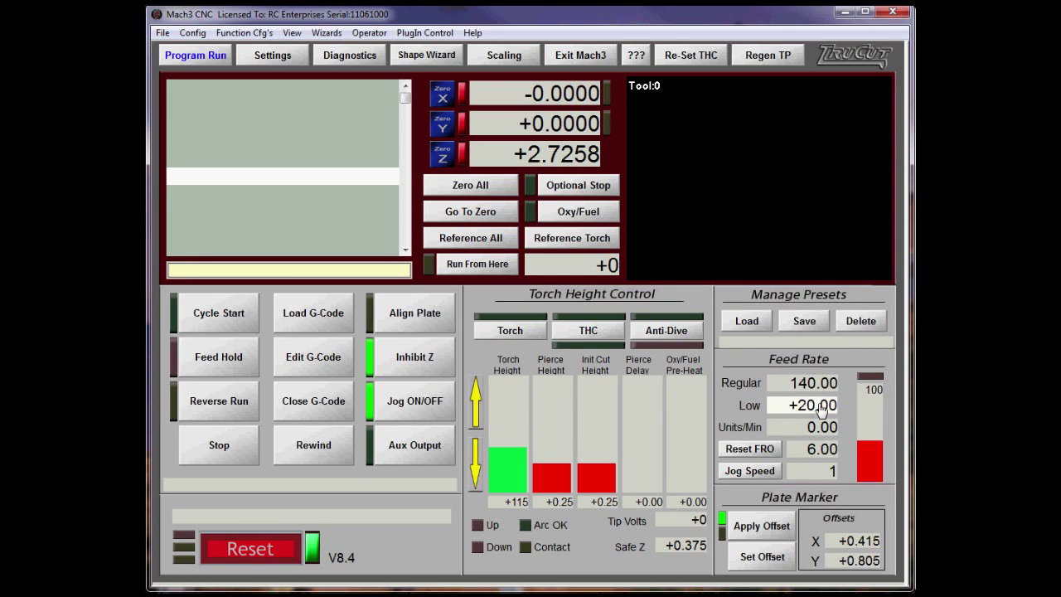
pyautogui.write('30')
pyautogui.press('Return')
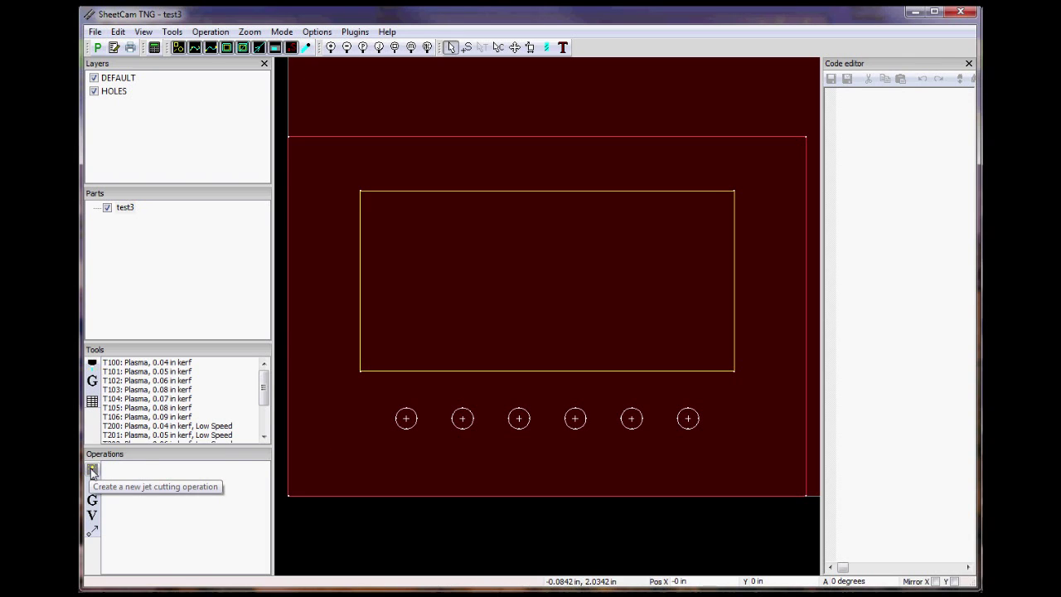
# Step: Create an Inside Offset jet cut on the HOLES layer with the T201 low-speed 0.05 in kerf tool
pyautogui.click(92, 471)
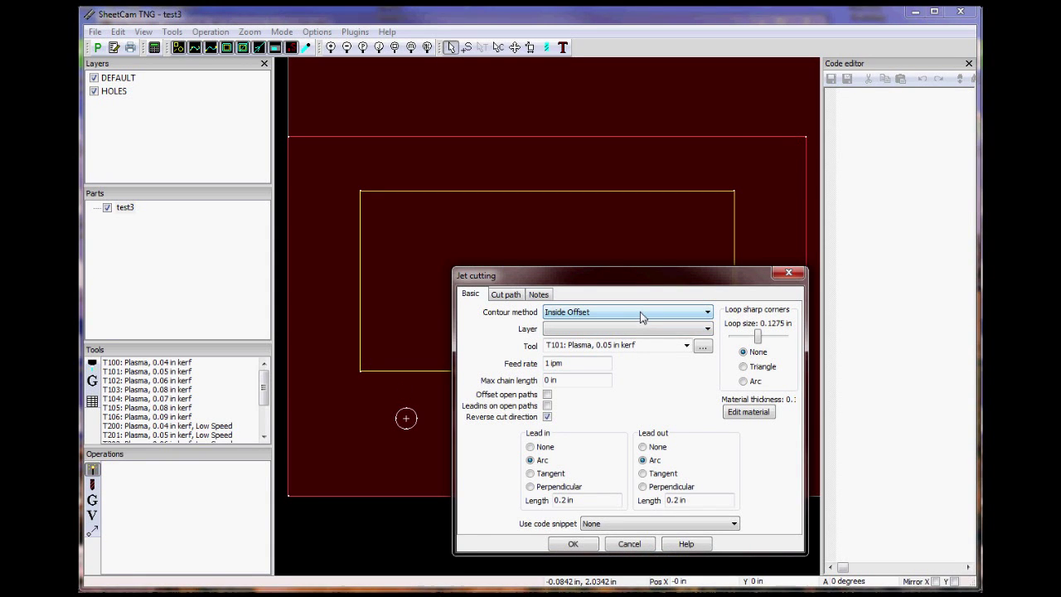
pyautogui.click(640, 311)
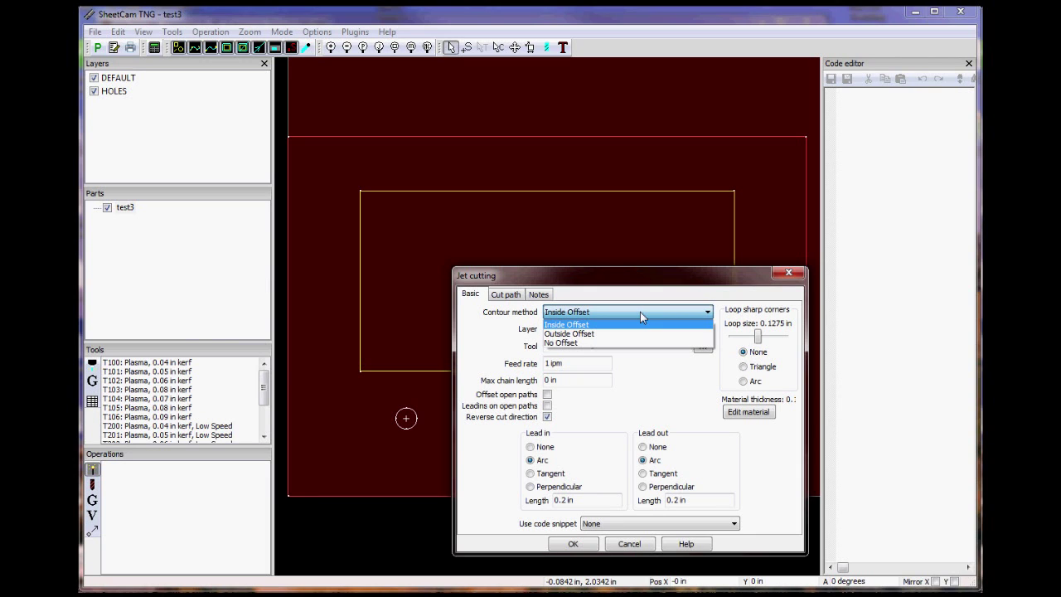
pyautogui.click(635, 325)
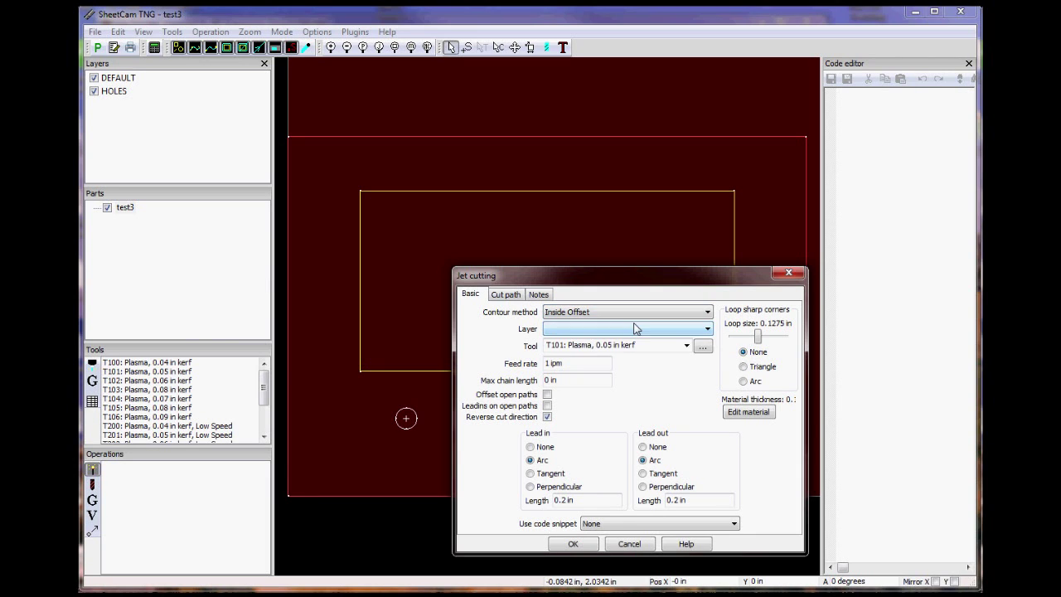
pyautogui.click(636, 329)
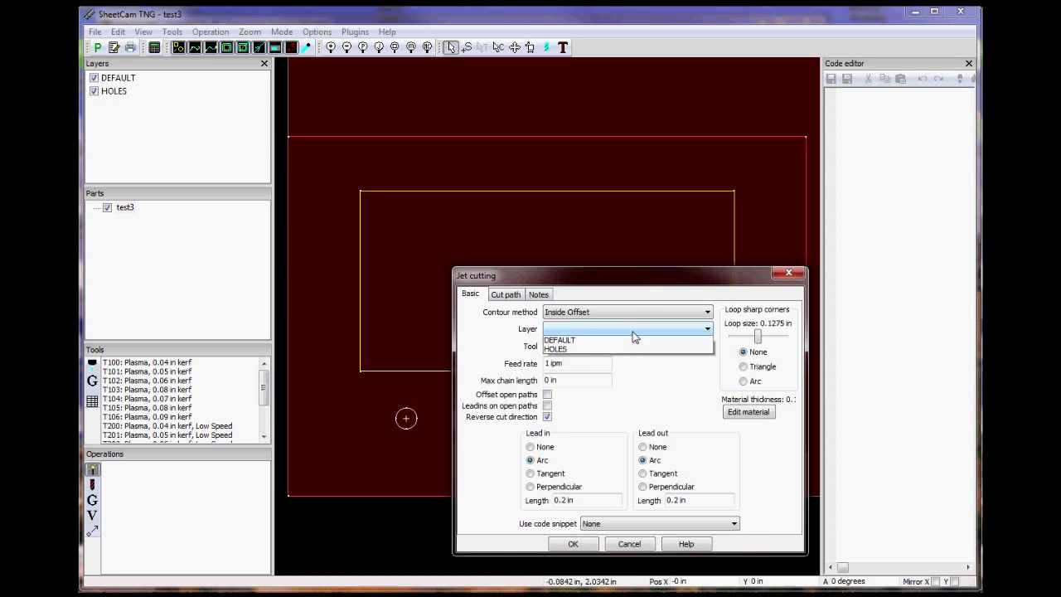
pyautogui.click(627, 351)
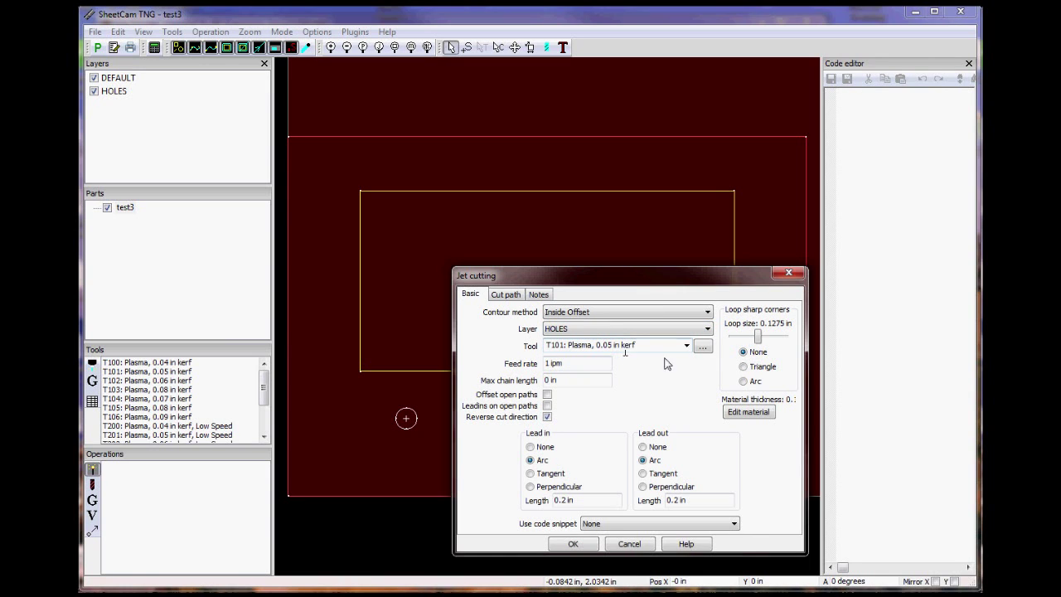
pyautogui.click(686, 346)
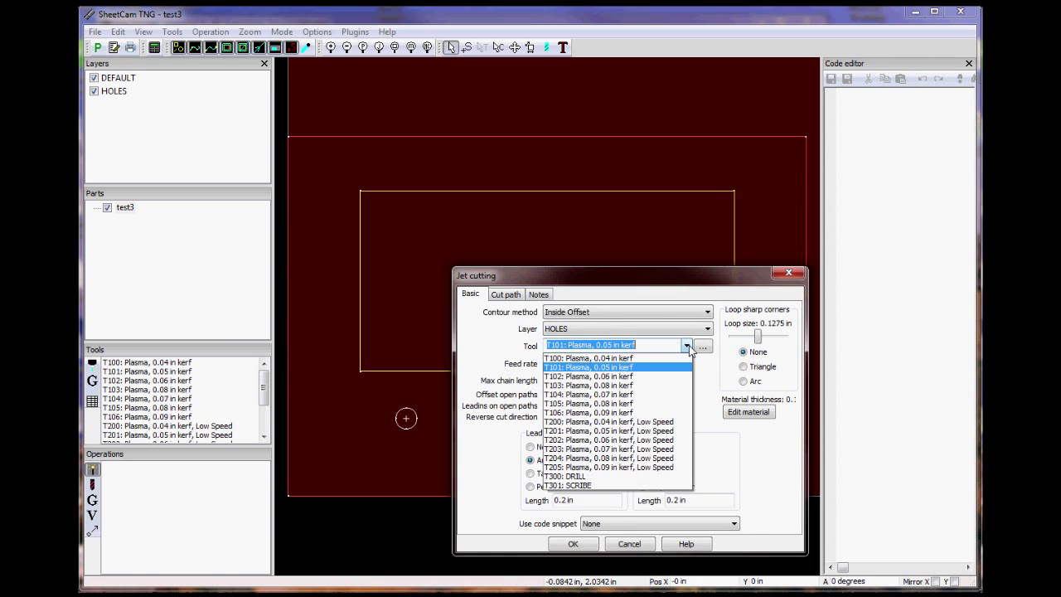
pyautogui.click(674, 431)
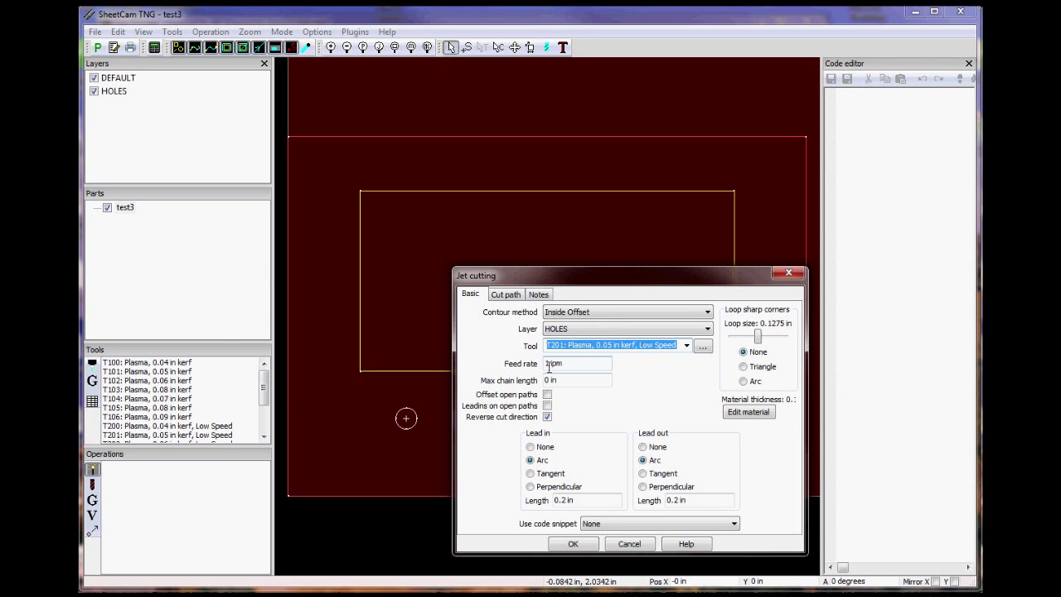
pyautogui.click(573, 545)
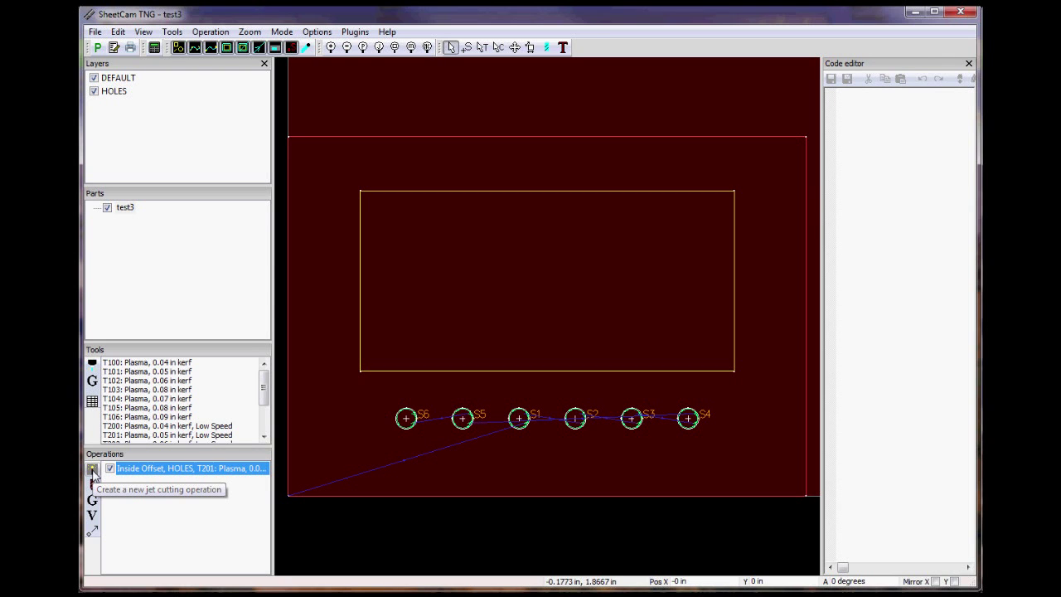
# Step: Create an Outside Offset jet cut on the DEFAULT layer with the regular-speed T101 plasma tool
pyautogui.click(92, 471)
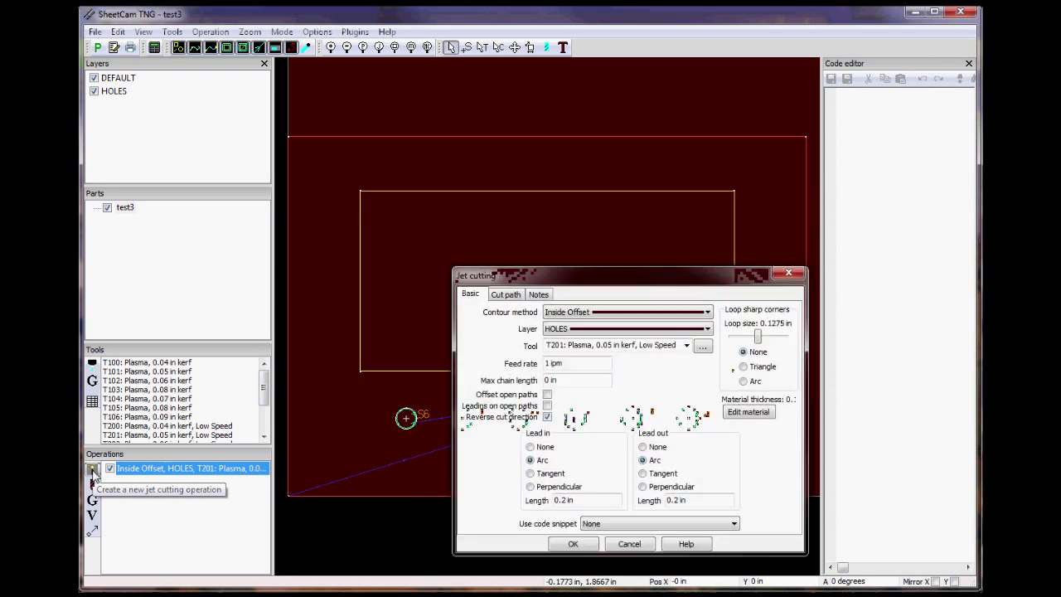
pyautogui.click(630, 316)
pyautogui.click(630, 320)
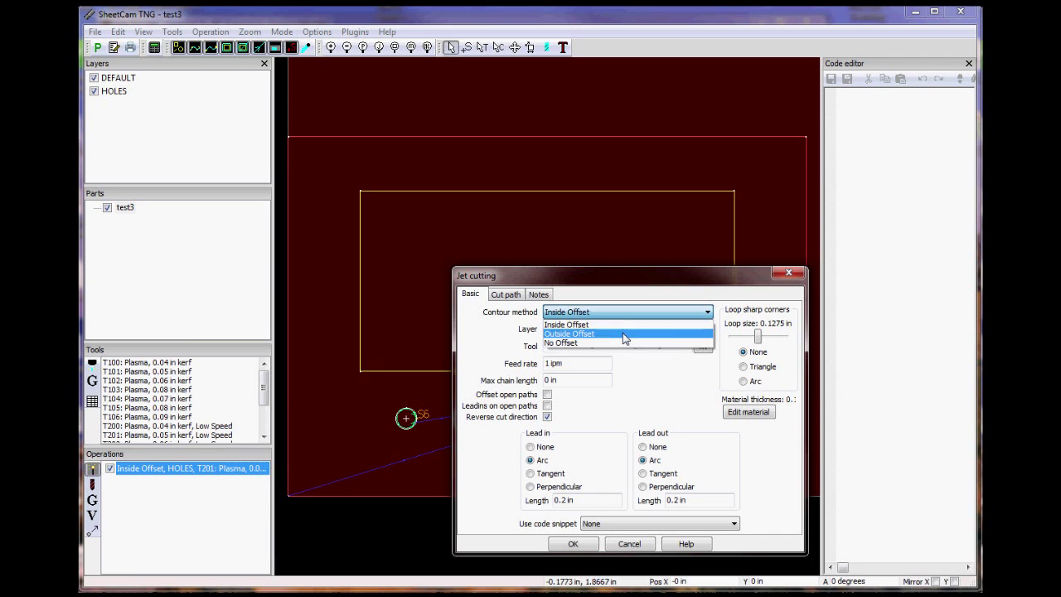
pyautogui.click(622, 330)
pyautogui.click(622, 329)
pyautogui.click(618, 342)
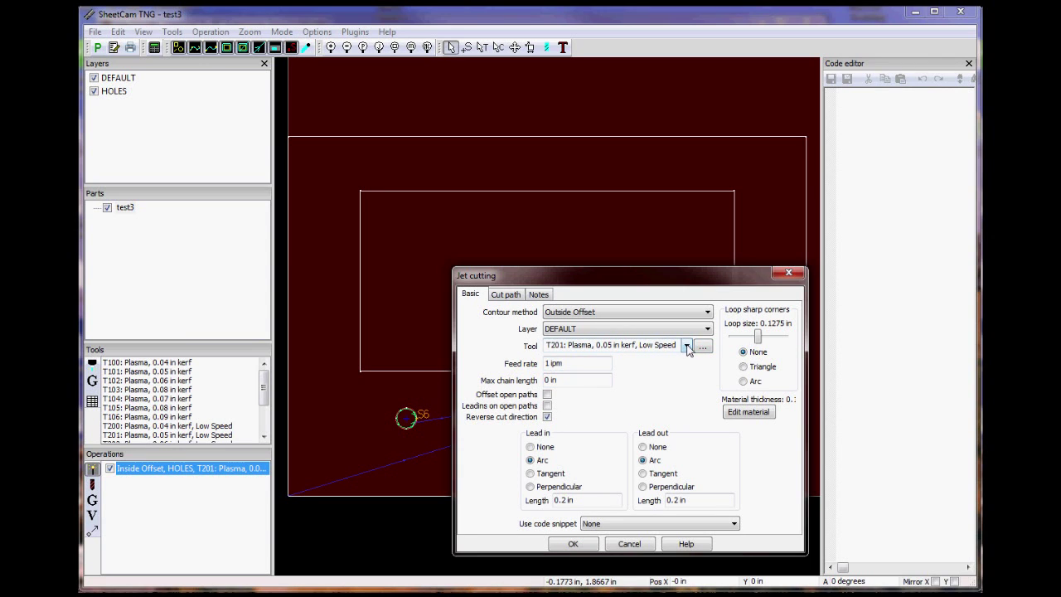
pyautogui.click(688, 346)
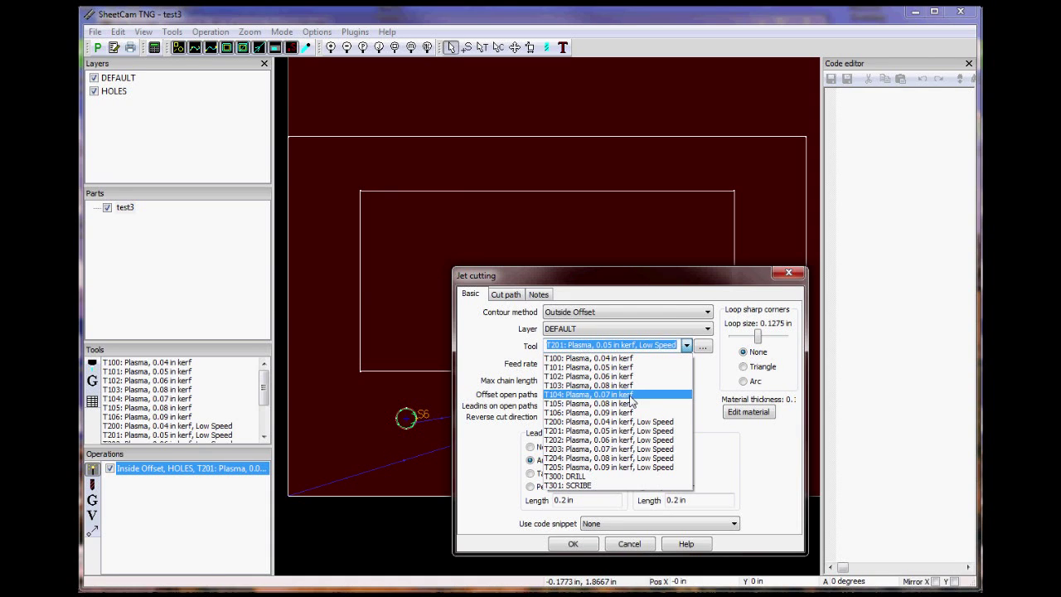
pyautogui.click(631, 369)
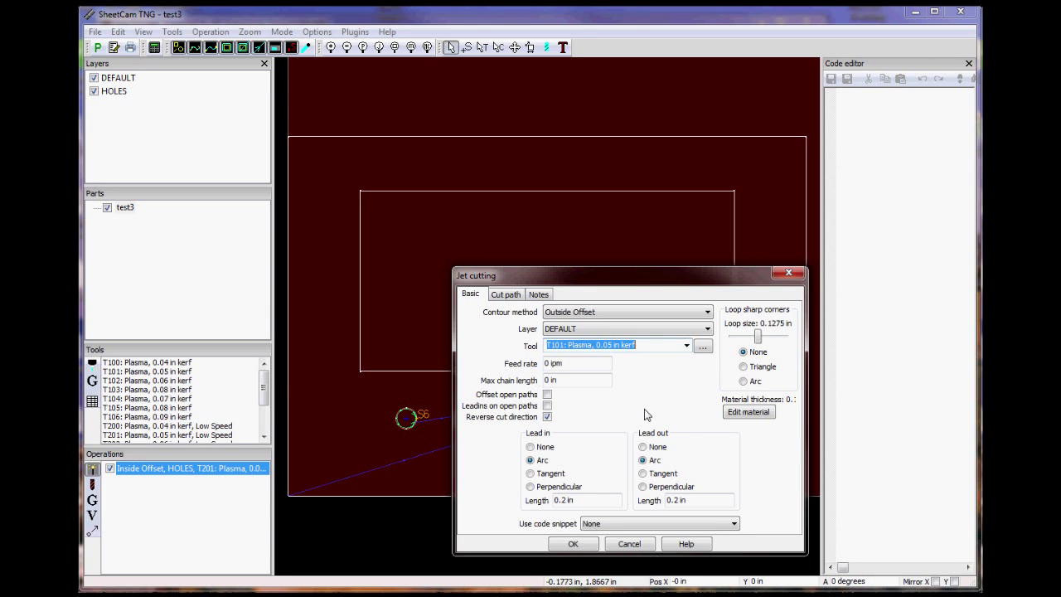
pyautogui.click(571, 548)
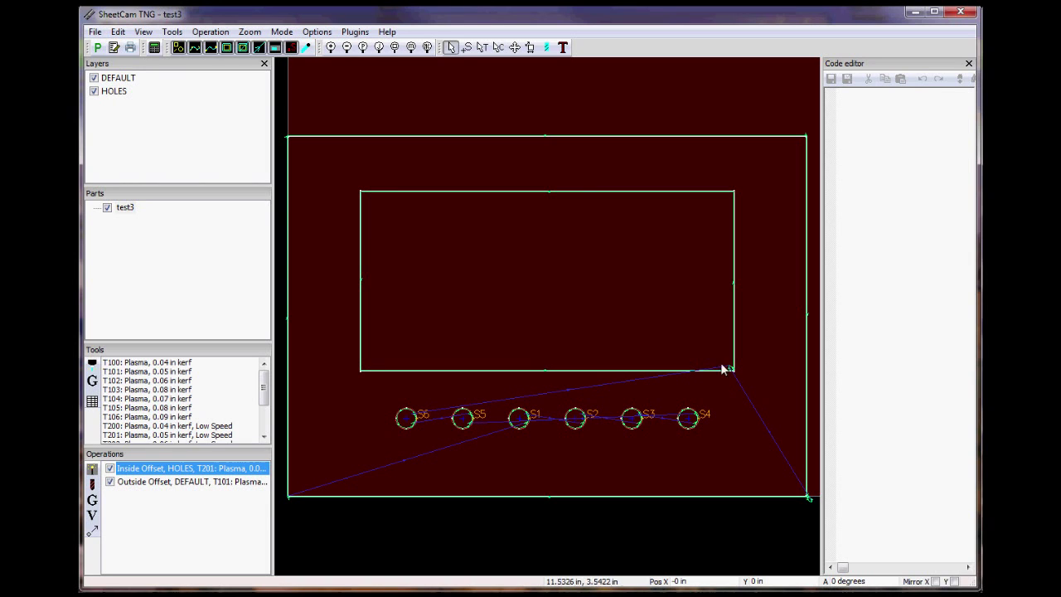
# Step: Post the job as test3.tap in TruCut Jobs and select line N0150 M1110
pyautogui.click(98, 48)
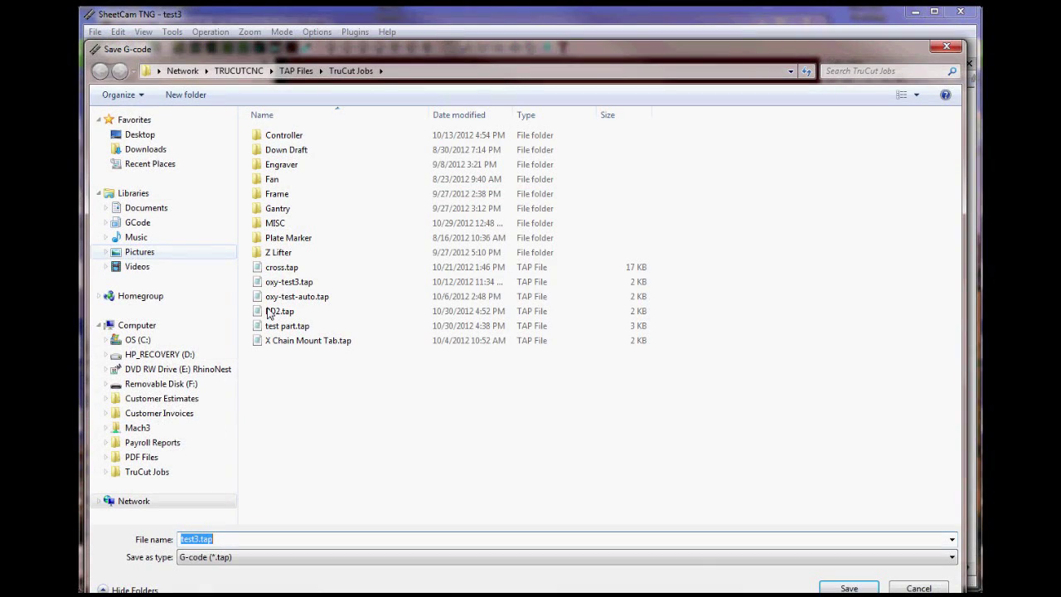
pyautogui.click(862, 587)
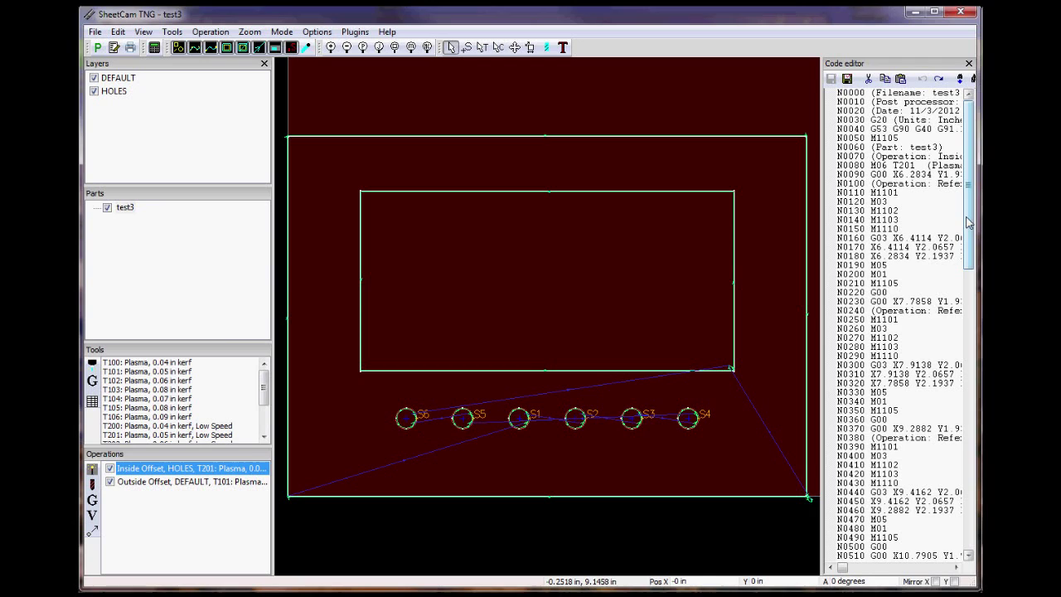
pyautogui.click(929, 205)
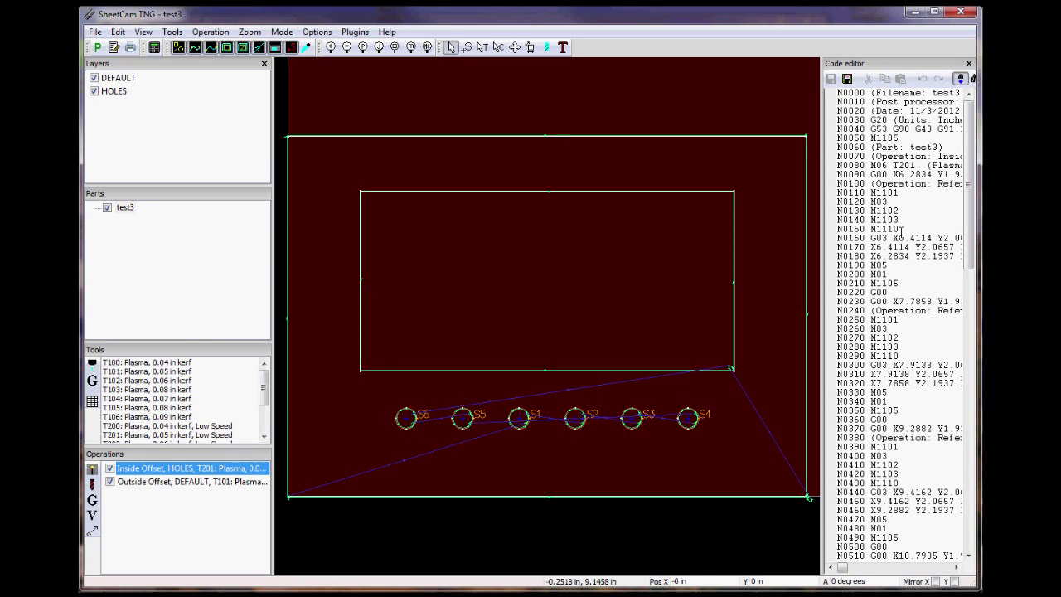
pyautogui.doubleClick(900, 231)
pyautogui.click(839, 232)
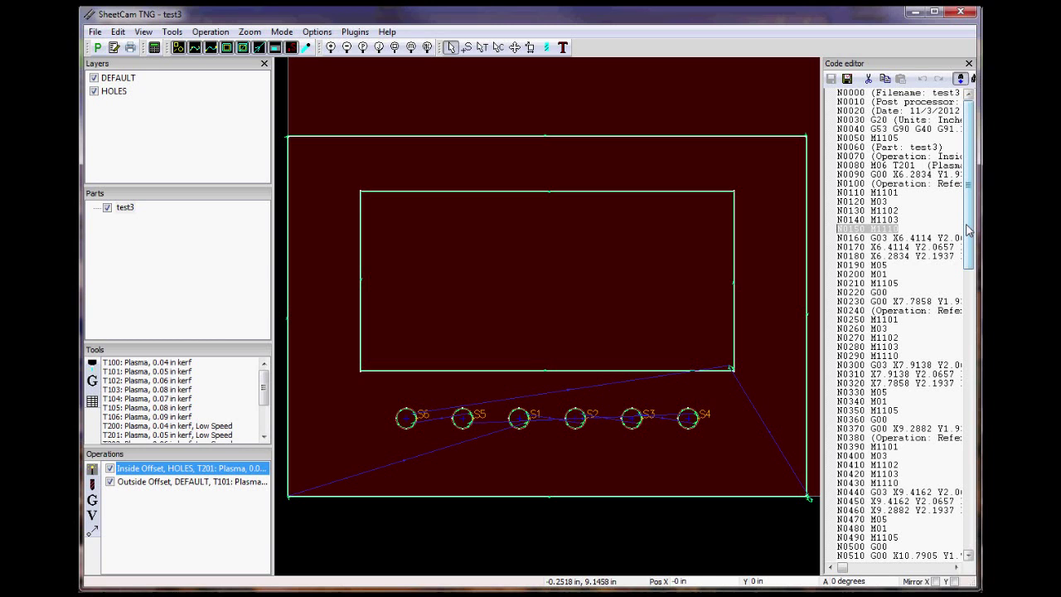
# Step: Scroll to the end of the G-code and highlight M1104 on line N1180
pyautogui.moveTo(968, 232); pyautogui.dragTo(975, 522)
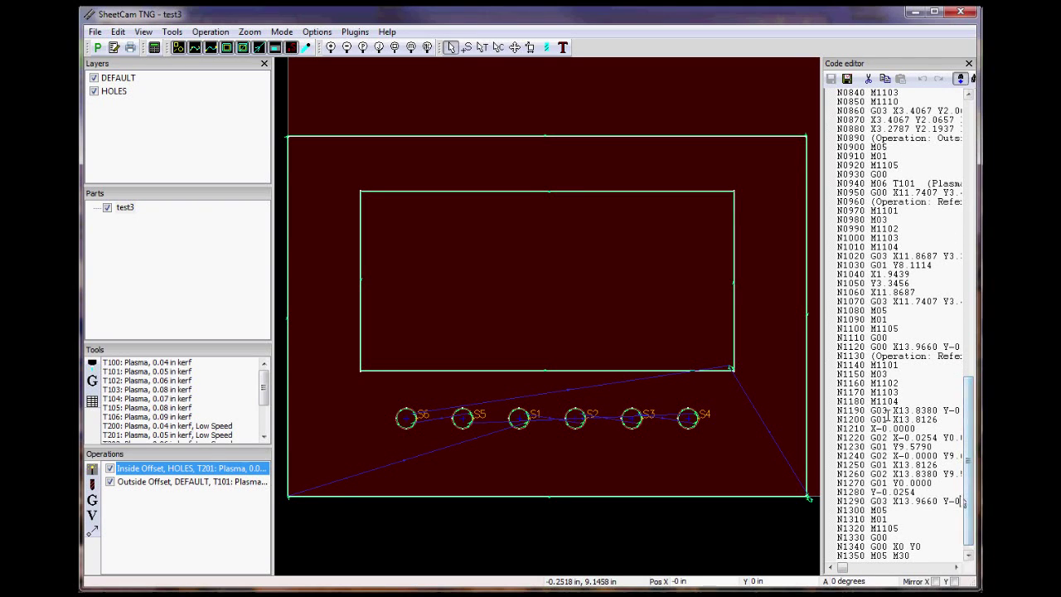
pyautogui.click(884, 365)
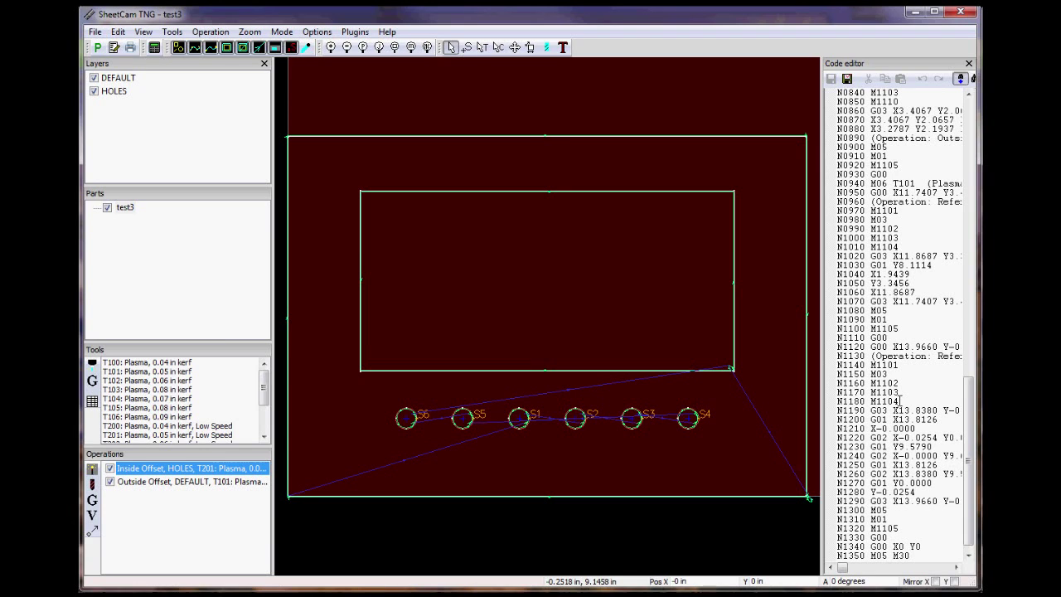
pyautogui.moveTo(901, 401); pyautogui.dragTo(870, 401)
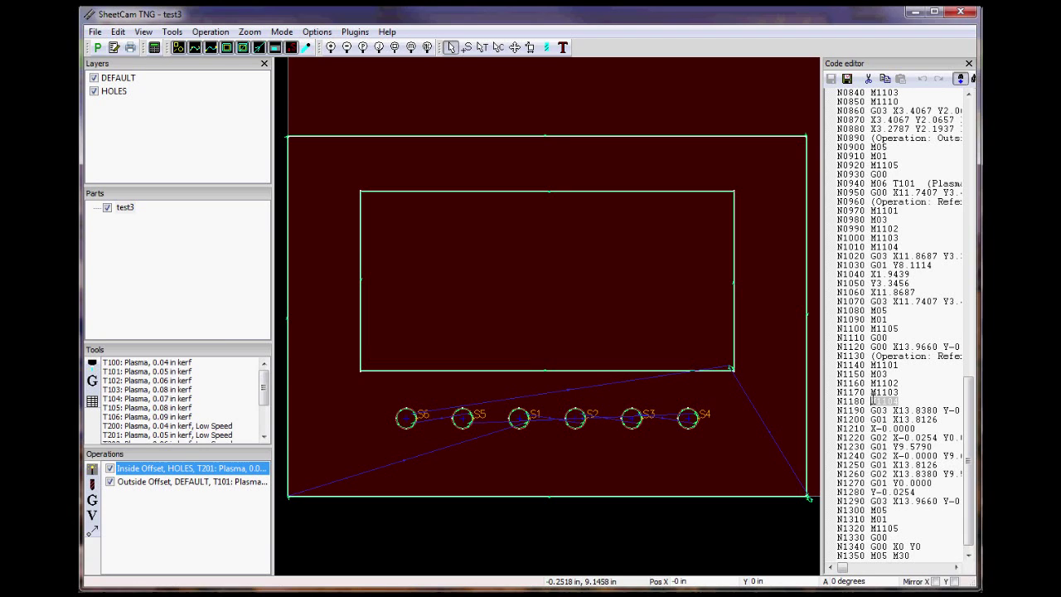